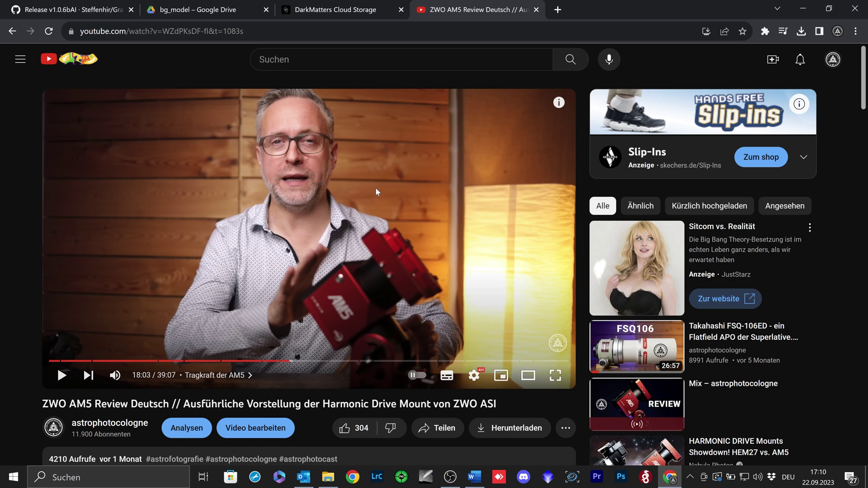
Step: Expand the ZWO AM5 review video's full description to reveal its links and chapters
scroll(375, 187, "down", 3)
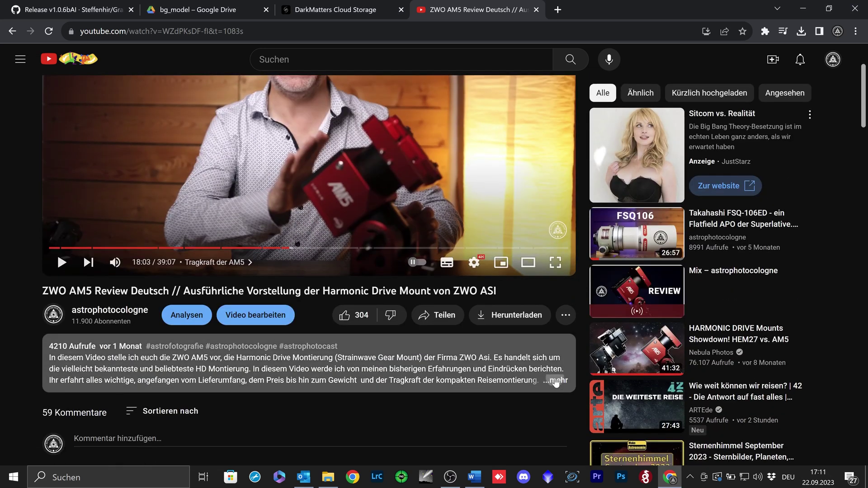
left_click(556, 381)
scroll(386, 334, "down", 3)
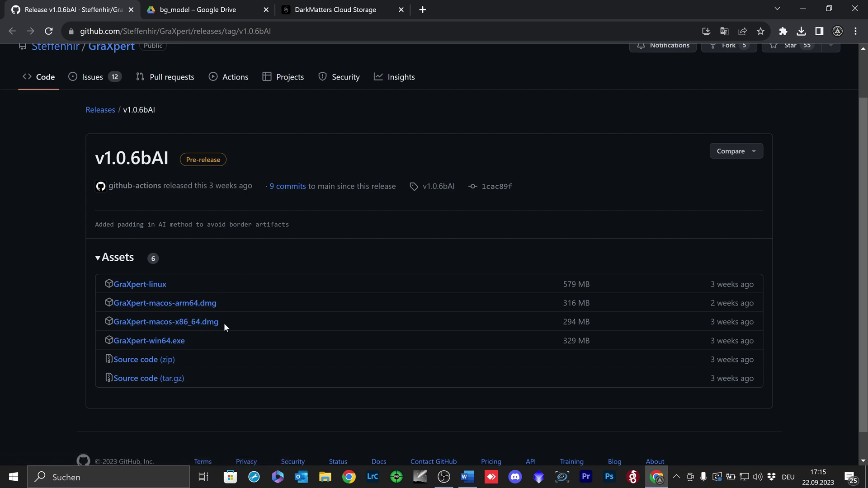
Step: Download the GraXpert-win64.exe asset from the v1.0.6bAI release
left_click(170, 343)
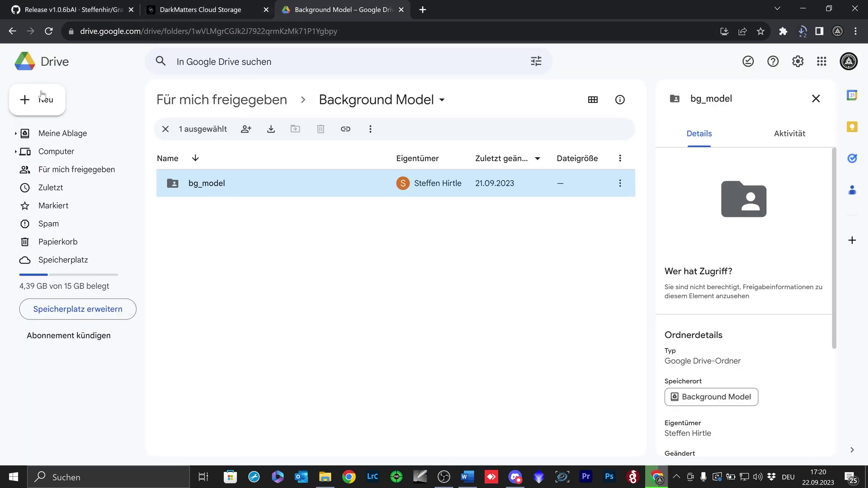
Step: Download the bg_model folder from Google Drive as a zip and find it in Downloads
right_click(211, 188)
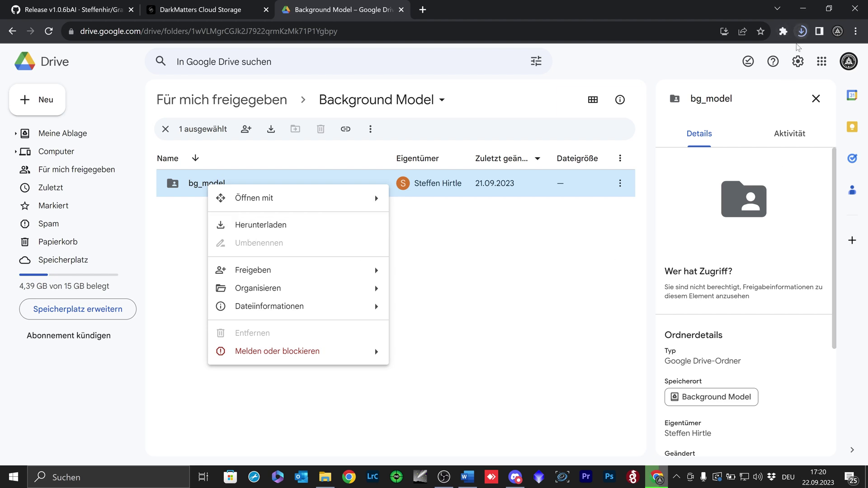
key("alt+Tab")
right_click(375, 181)
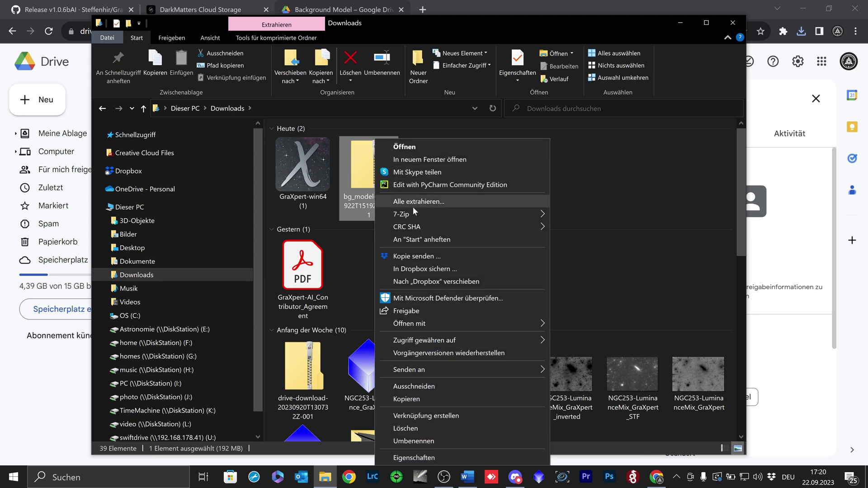
Step: Extract the bg_model zip and confirm bg_model holds assets, variables and saved_model.pb
left_click(413, 207)
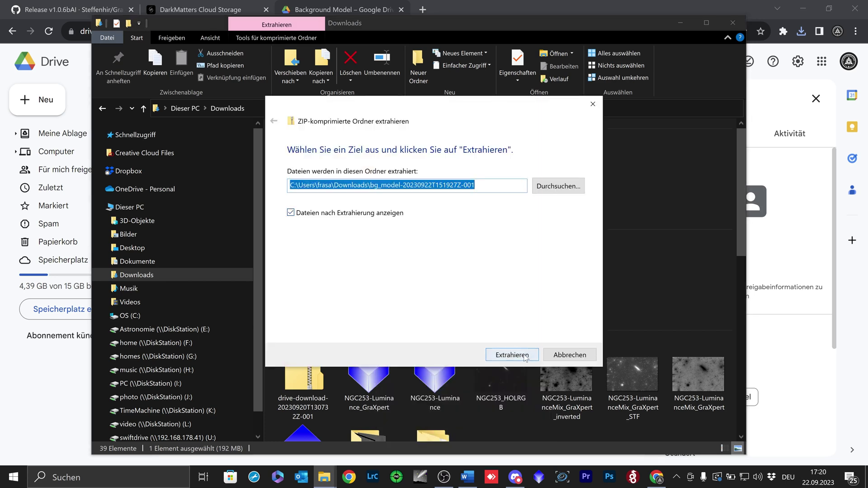
left_click(523, 357)
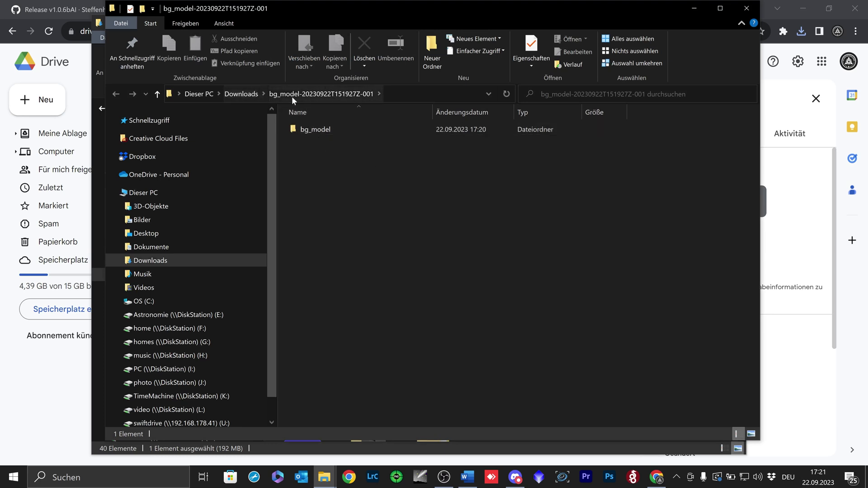
left_click(294, 131)
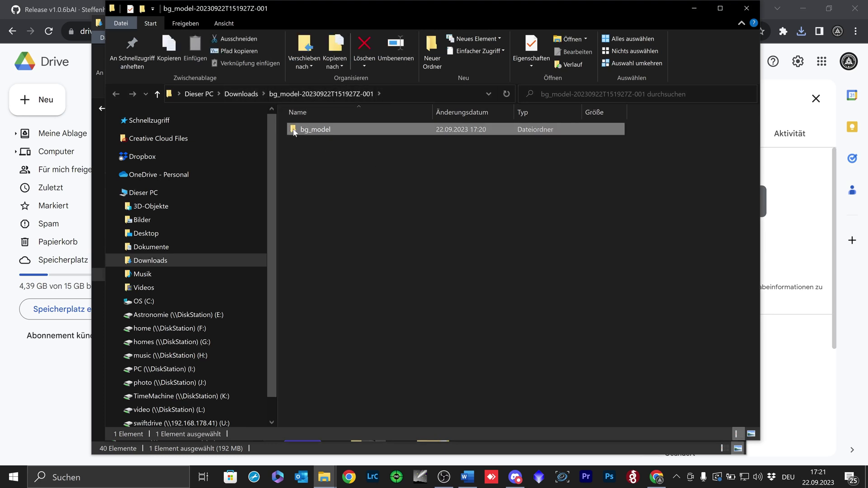
double_click(300, 131)
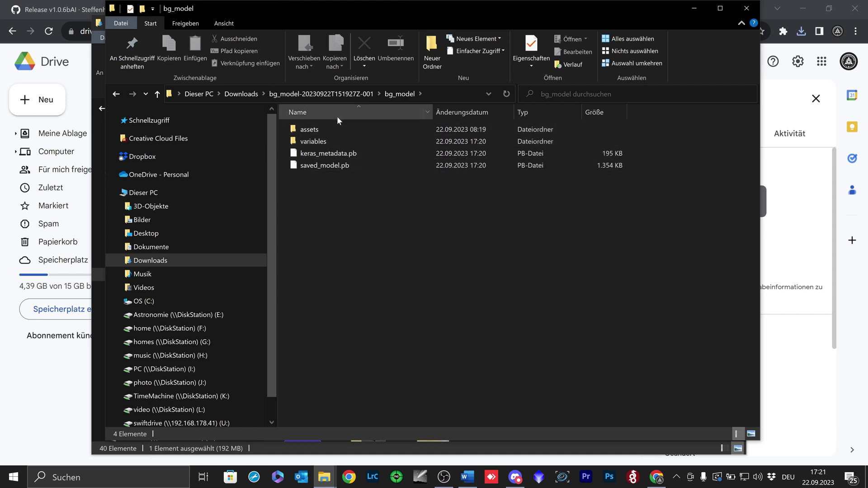
left_click(345, 94)
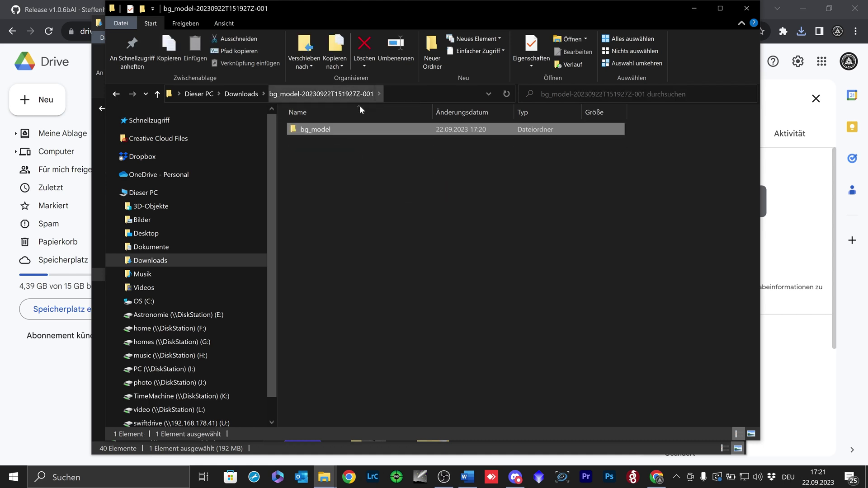
Step: Create a new folder named Graxpert_AI in Downloads
left_click(241, 94)
right_click(561, 173)
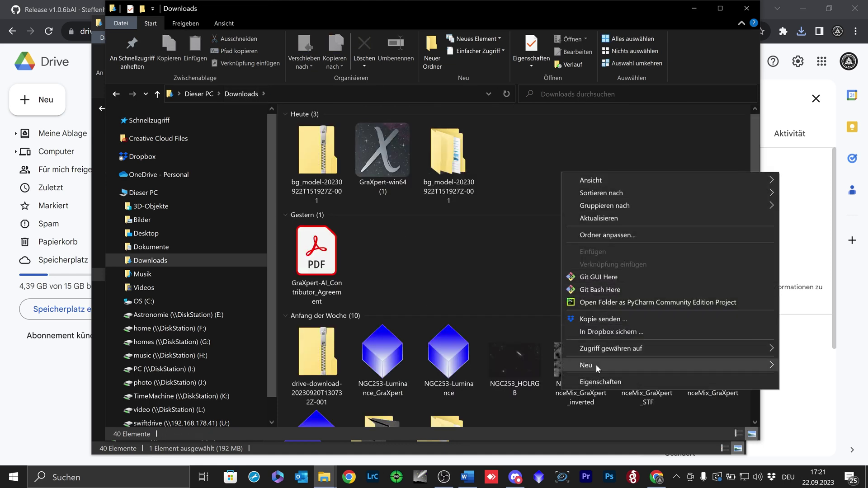
mouse_move(596, 365)
left_click(443, 237)
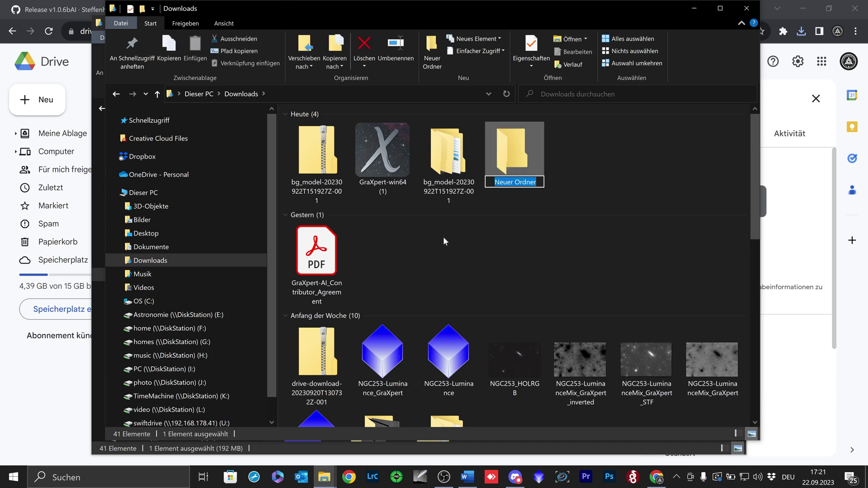
type("Grax")
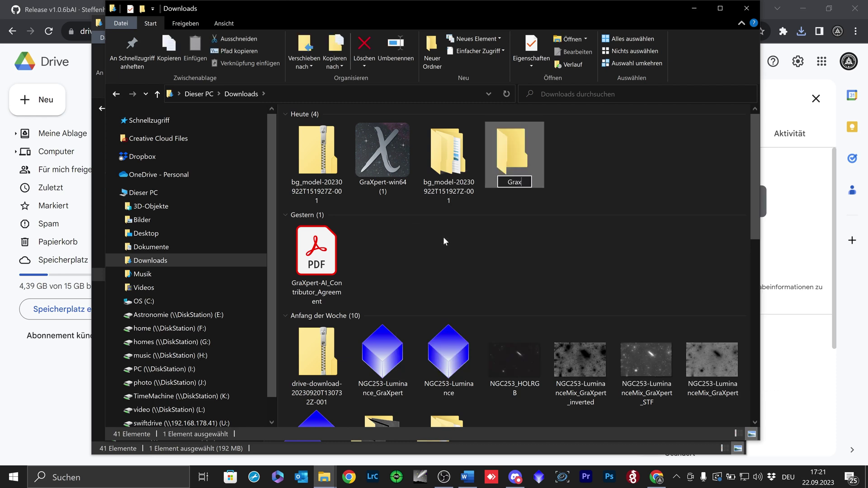
type("pert_AI")
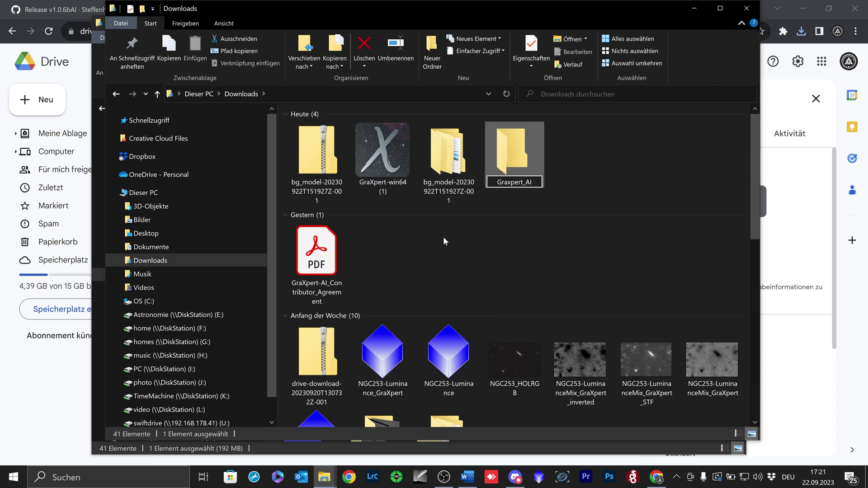
key("Return")
Step: Move the bg_model folder and the GraXpert-win64 executable into Graxpert_AI
left_click(441, 157)
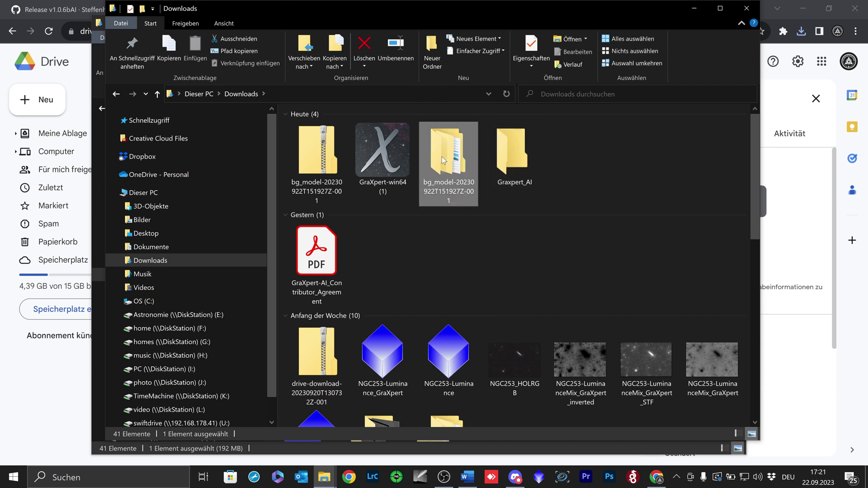
double_click(447, 168)
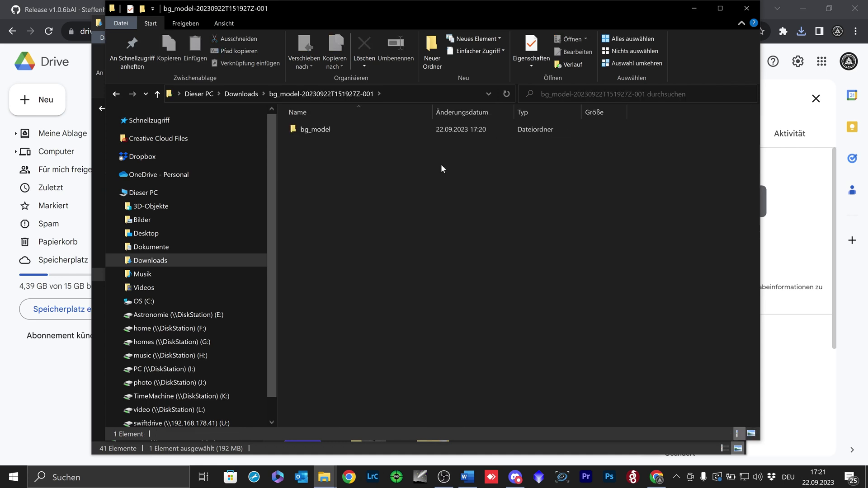
left_click(294, 131)
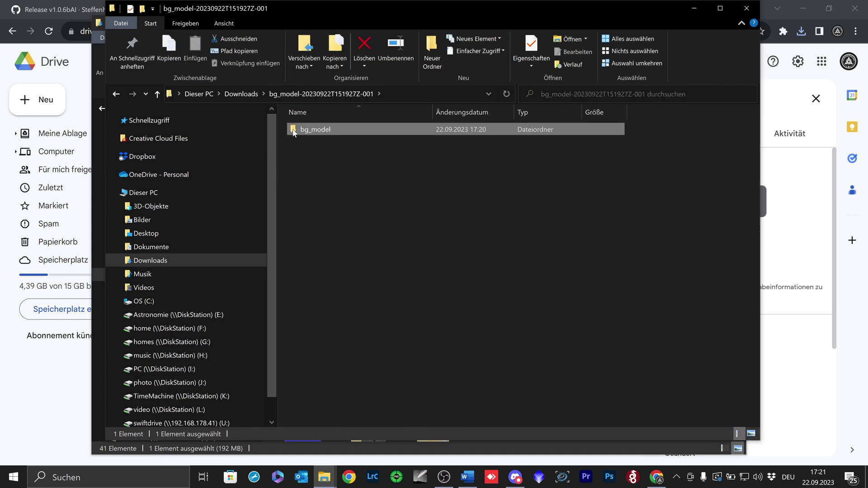
left_click_drag(293, 132, 248, 97)
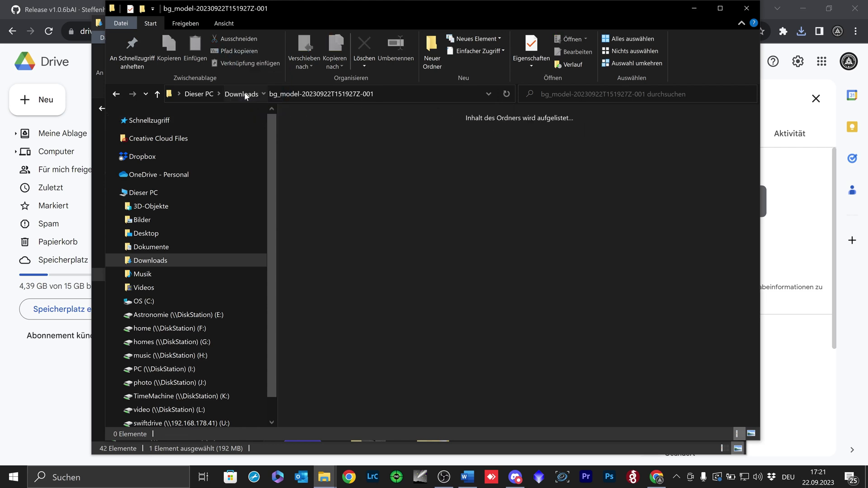
left_click(245, 95)
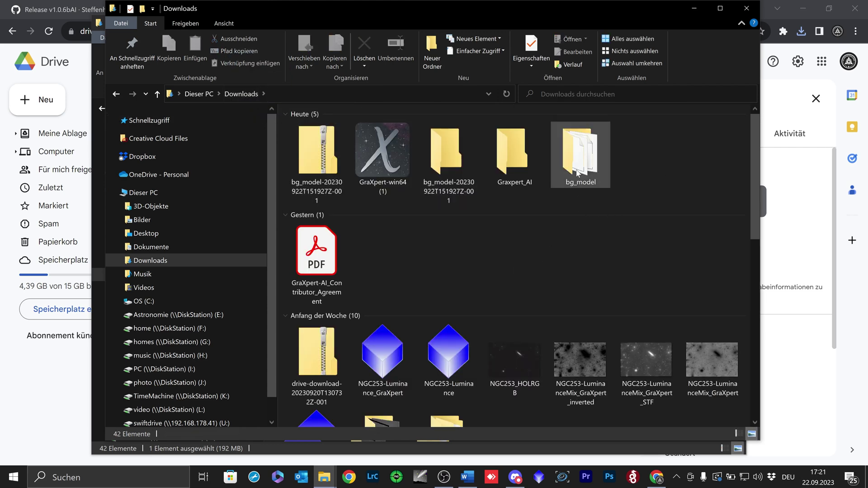
left_click_drag(581, 154, 517, 171)
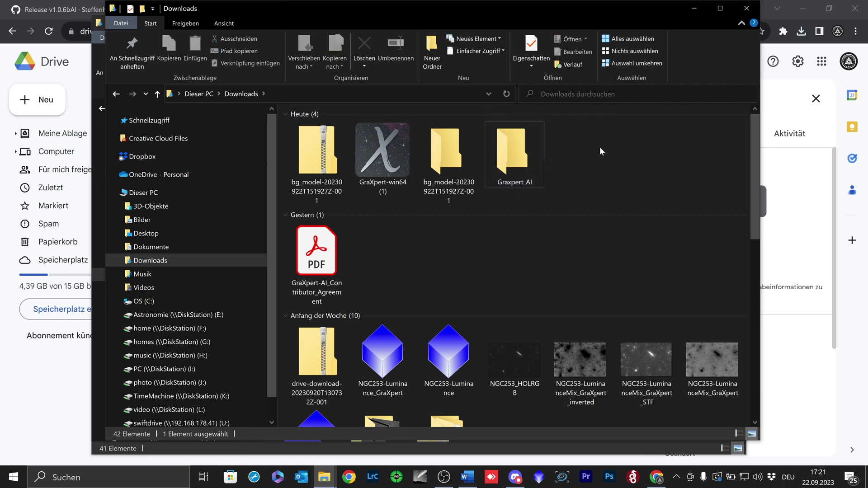
left_click(375, 156)
left_click_drag(376, 157, 509, 166)
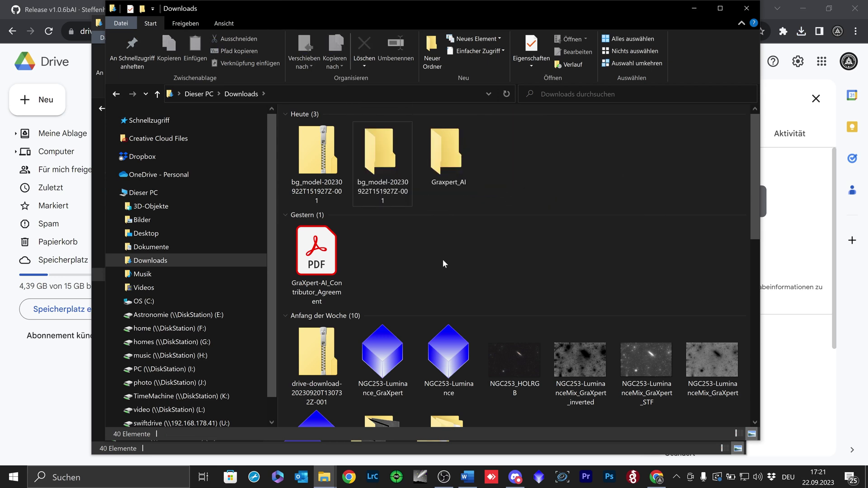
Step: Run GraXpert-win64 (1).exe from the Graxpert_AI folder
double_click(439, 169)
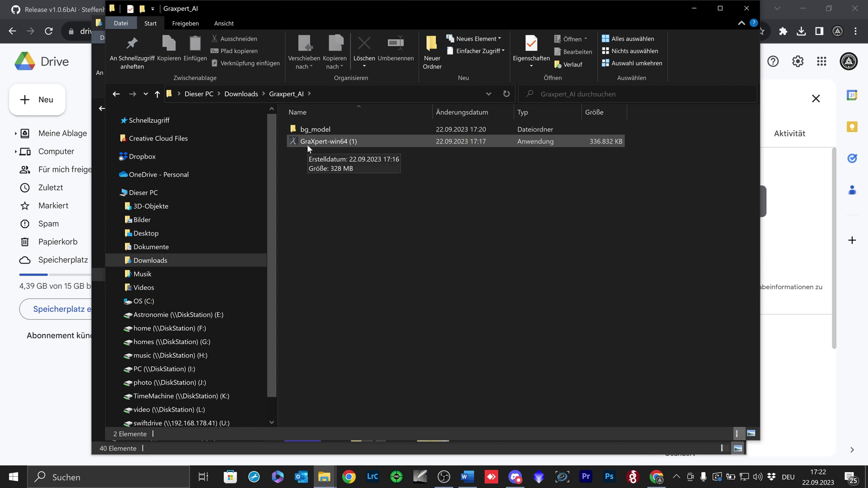
left_click(318, 143)
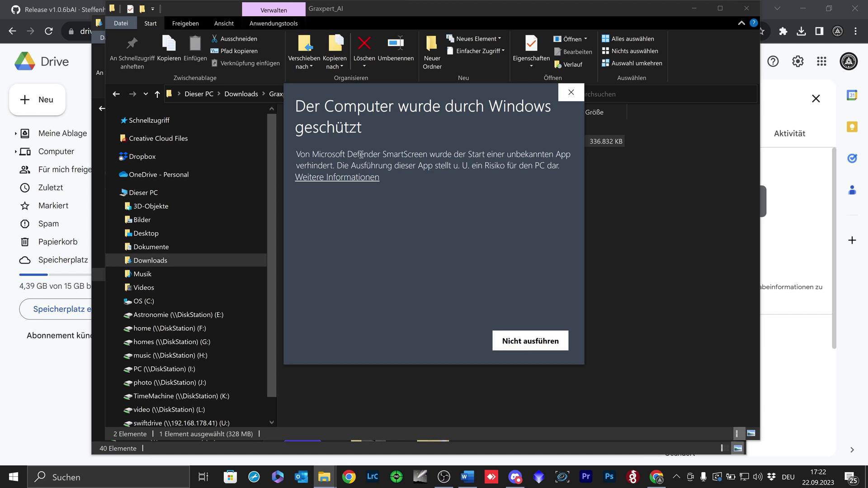
Step: Override the SmartScreen warning with 'Trotzdem ausführen' to start GraXpert
left_click(337, 177)
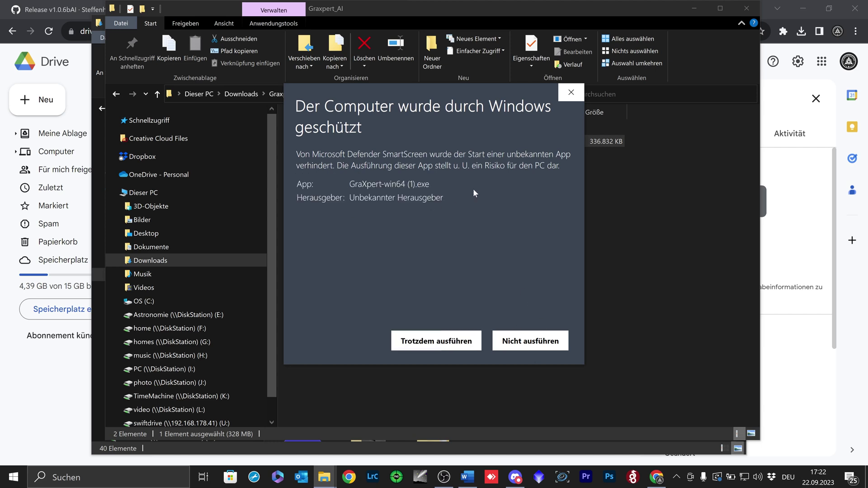
left_click(436, 341)
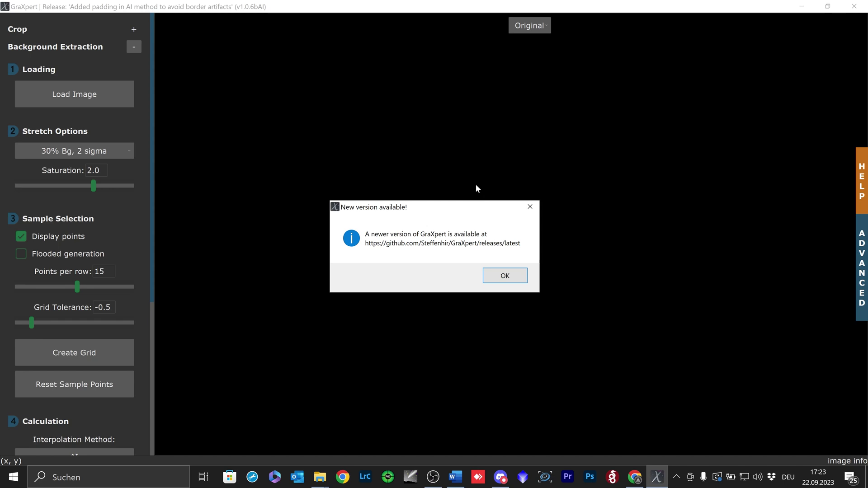
Step: Dismiss the update notice, keep AI as interpolation method, and load M65_66.fit
left_click(505, 277)
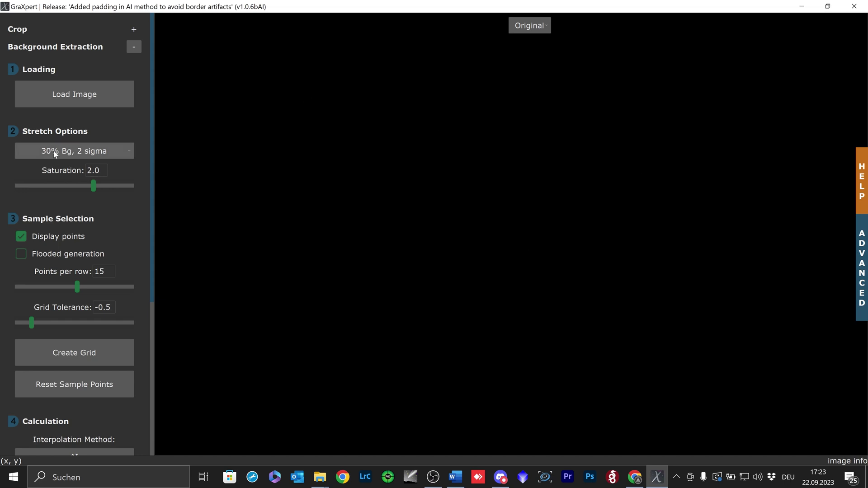
scroll(53, 152, "down", 5)
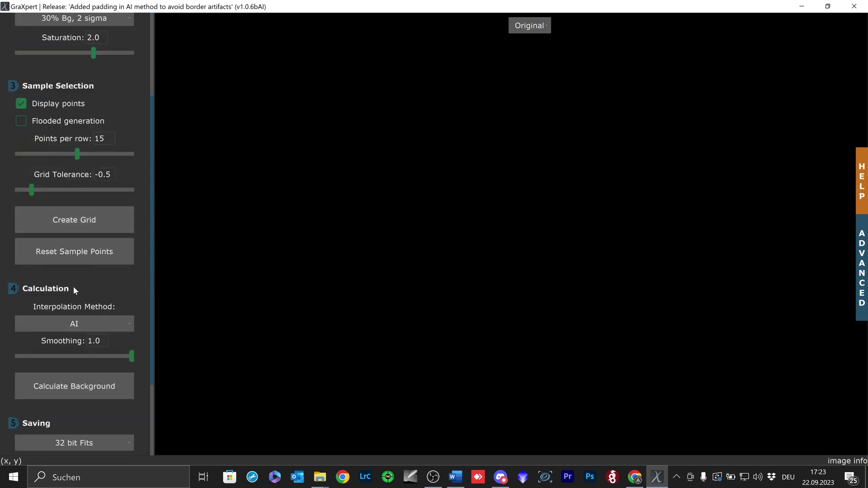
left_click(129, 324)
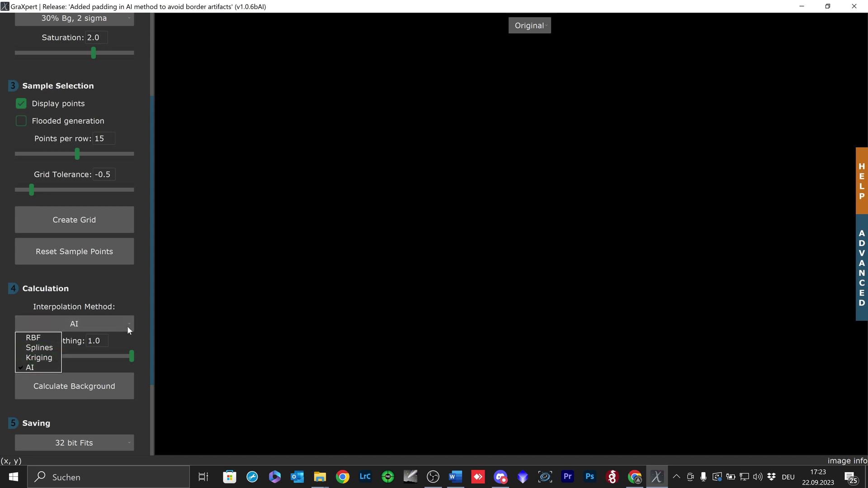
left_click(126, 297)
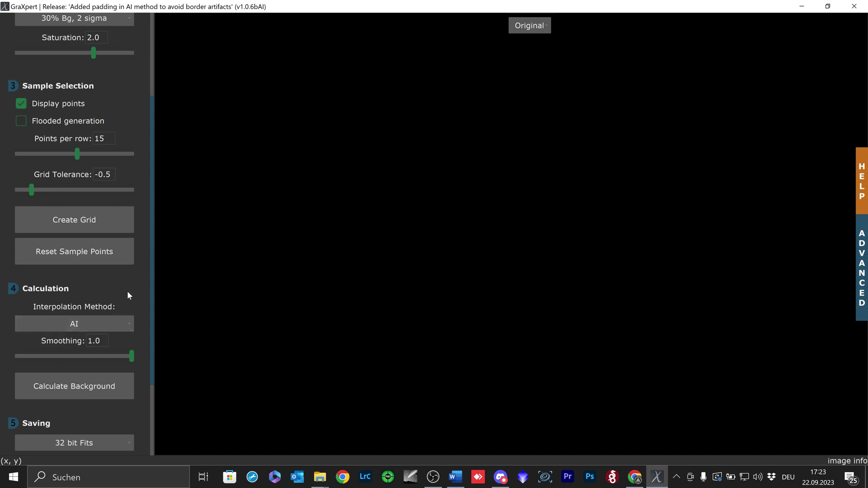
scroll(116, 292, "up", 3)
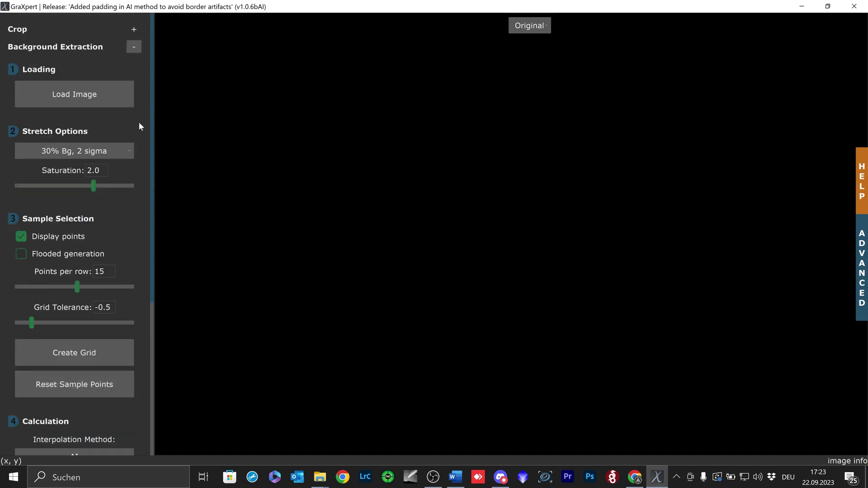
left_click(70, 95)
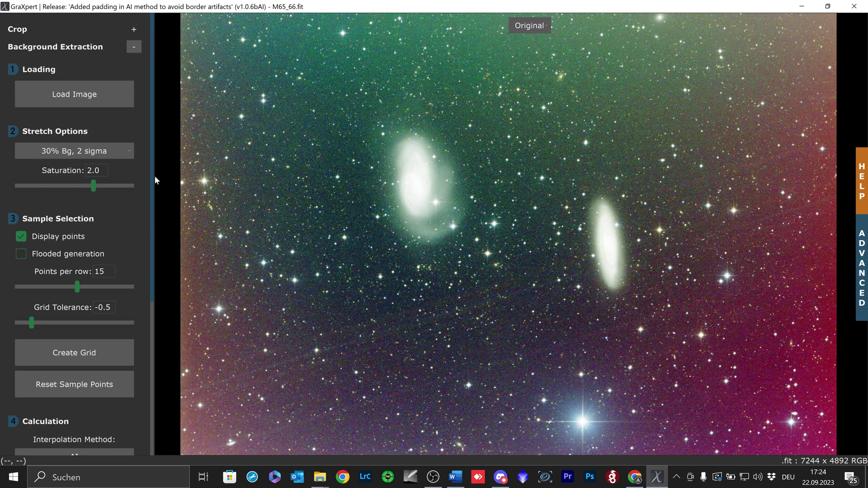
Step: Calculate the AI background for M65_66.fit and compare its Original and Processed views
left_click_drag(153, 163, 151, 293)
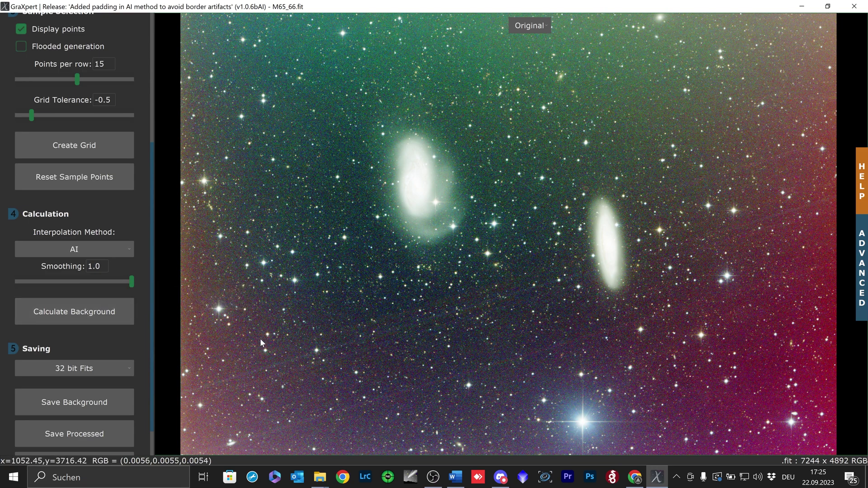
left_click(66, 311)
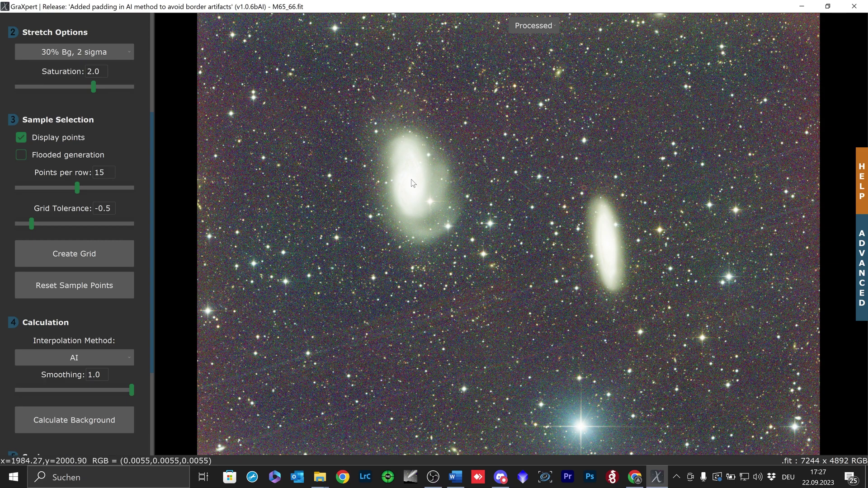
left_click(541, 28)
left_click(540, 40)
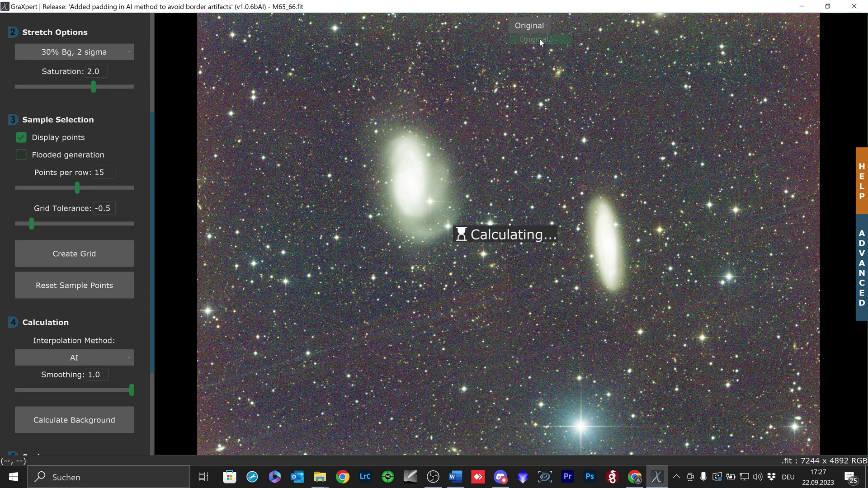
left_click(548, 27)
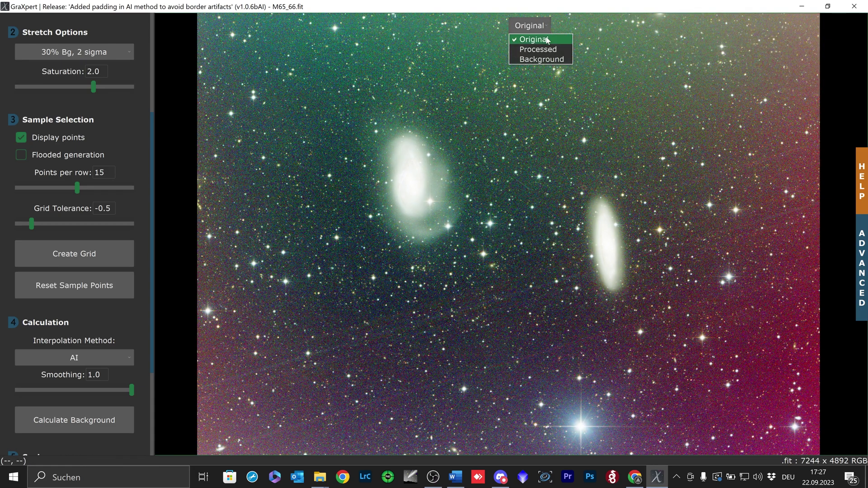
left_click(547, 49)
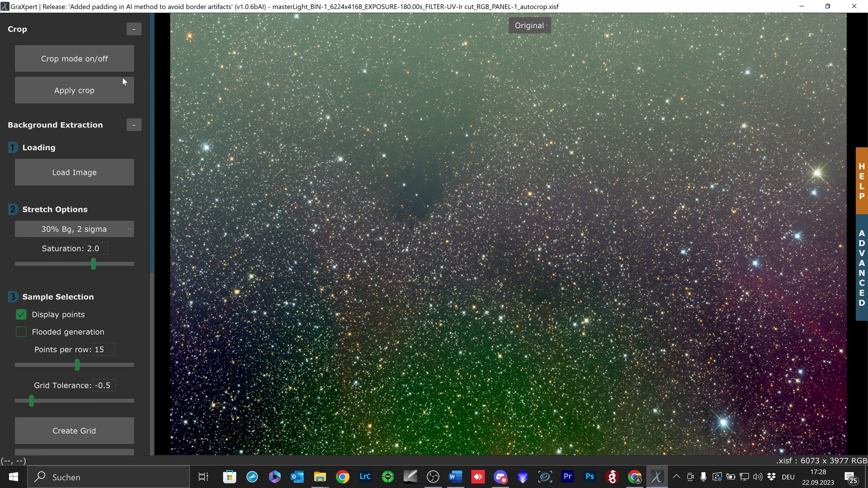
Step: Collapse Crop, calculate the masterLight background, and compare Original against Processed
left_click(134, 29)
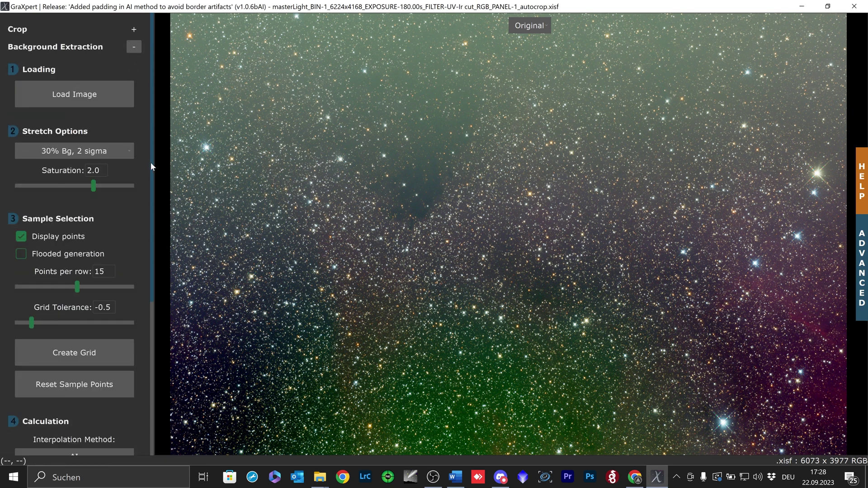
left_click_drag(150, 162, 135, 256)
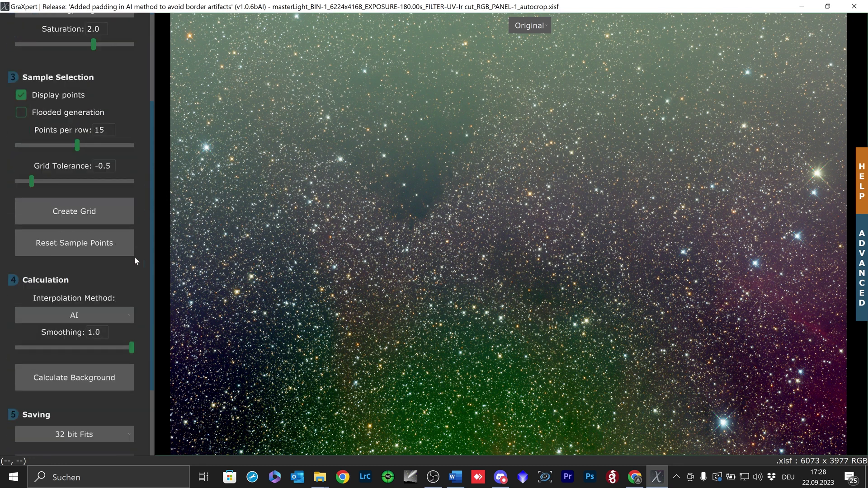
left_click(78, 380)
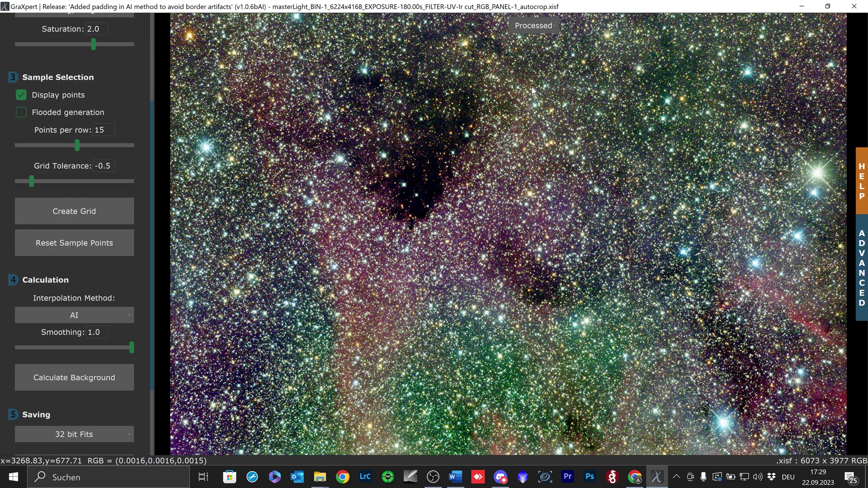
left_click(552, 27)
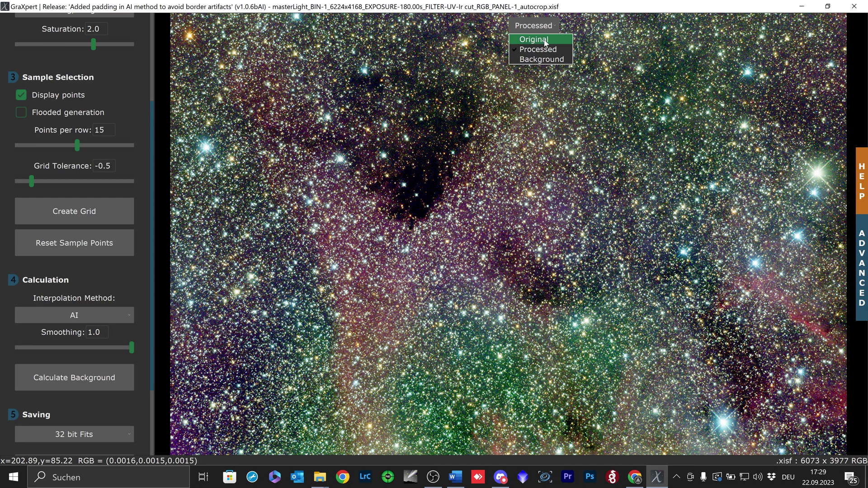
left_click(545, 40)
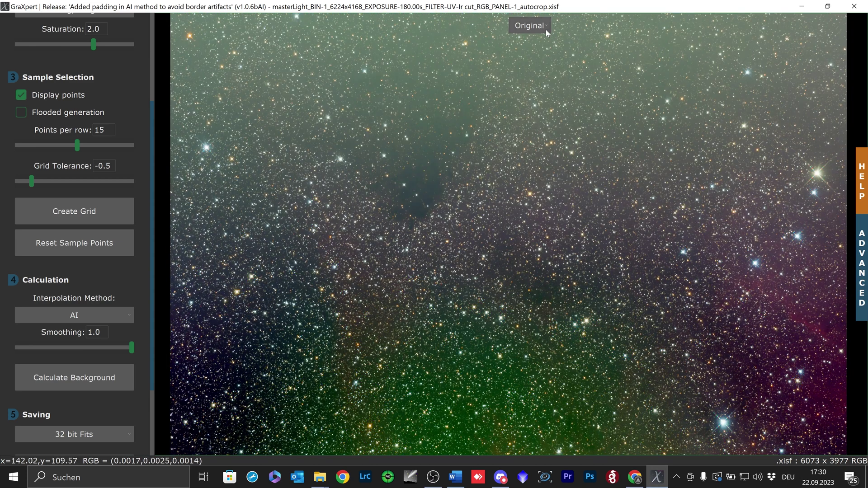
left_click(546, 29)
left_click(547, 47)
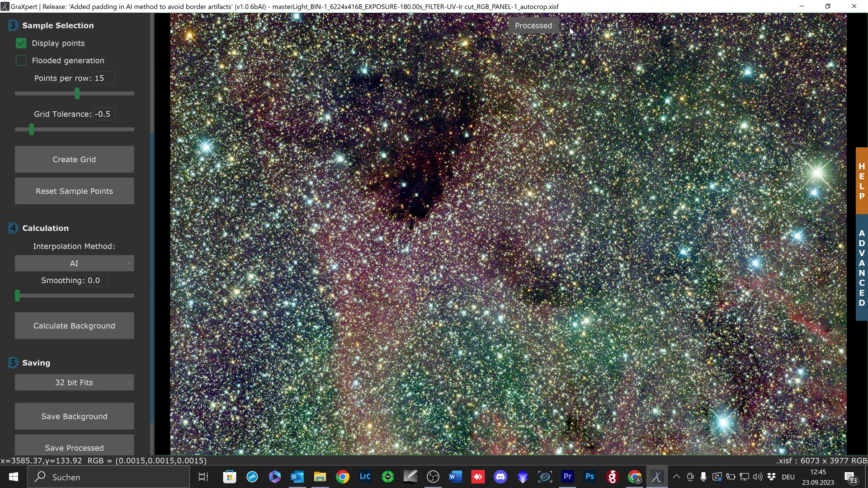
Step: Display the star field's background model and sweep Smoothing from 0 up to 1.0 and back to 0.0
left_click(552, 24)
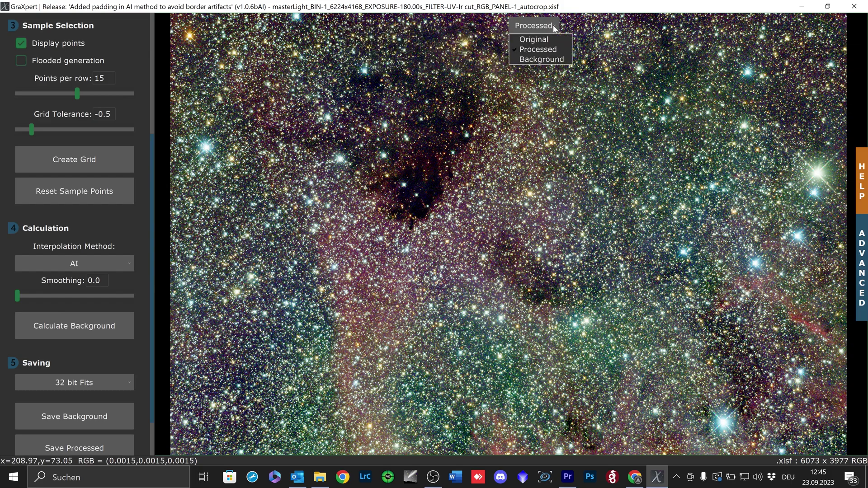
left_click(549, 59)
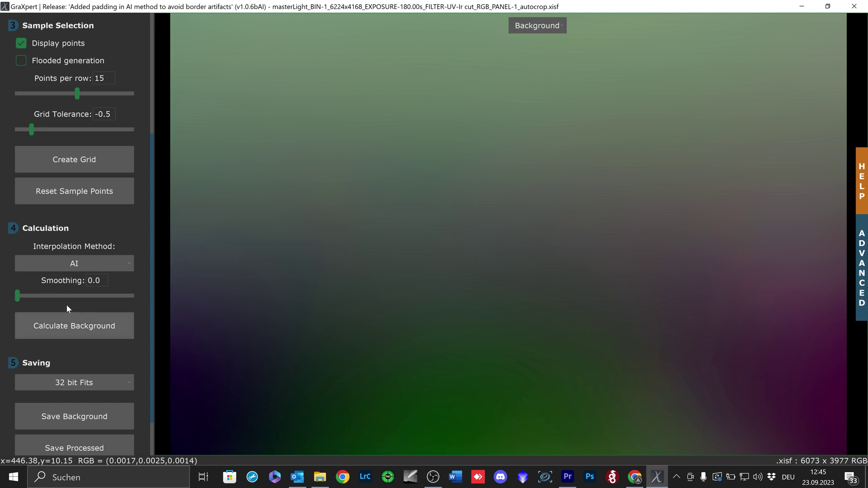
mouse_move(18, 298)
left_click_drag(18, 299, 151, 297)
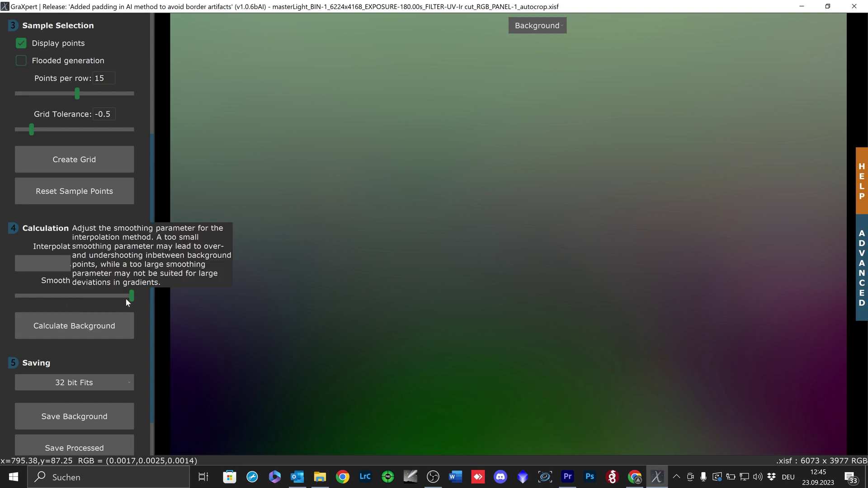
left_click_drag(131, 297, 17, 296)
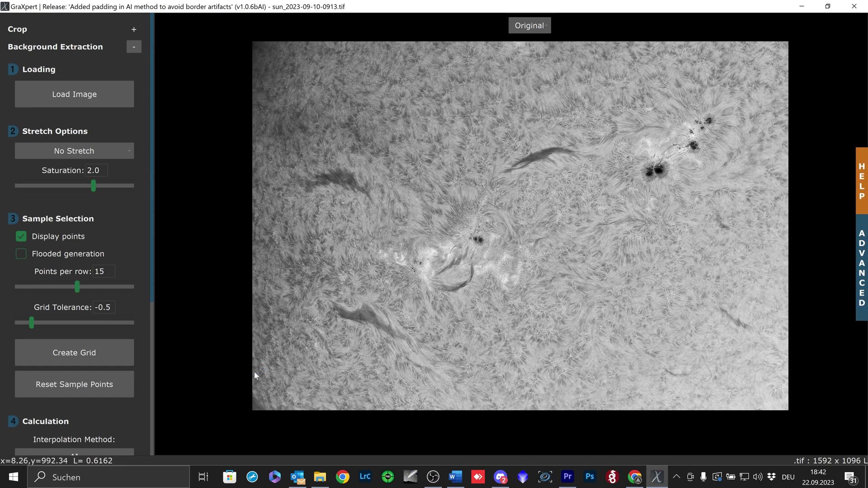
Step: Compute the sun image's AI background, then compare the Original view against the Processed view
left_click_drag(154, 246, 135, 407)
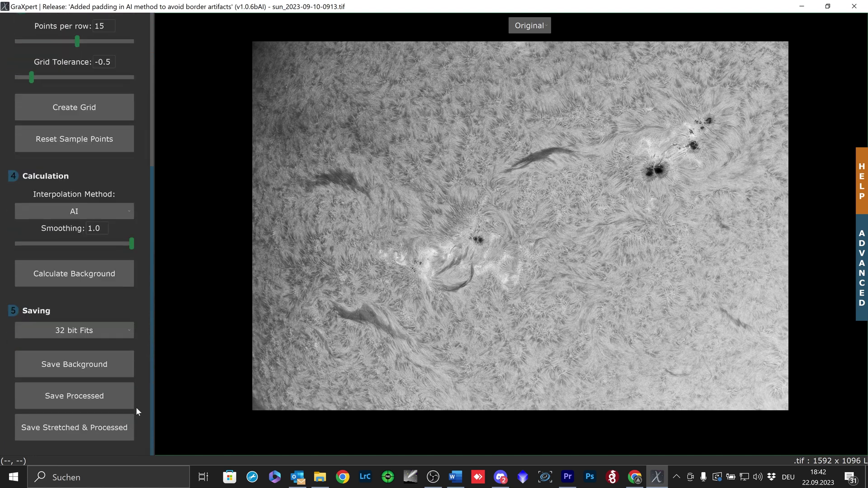
left_click(67, 275)
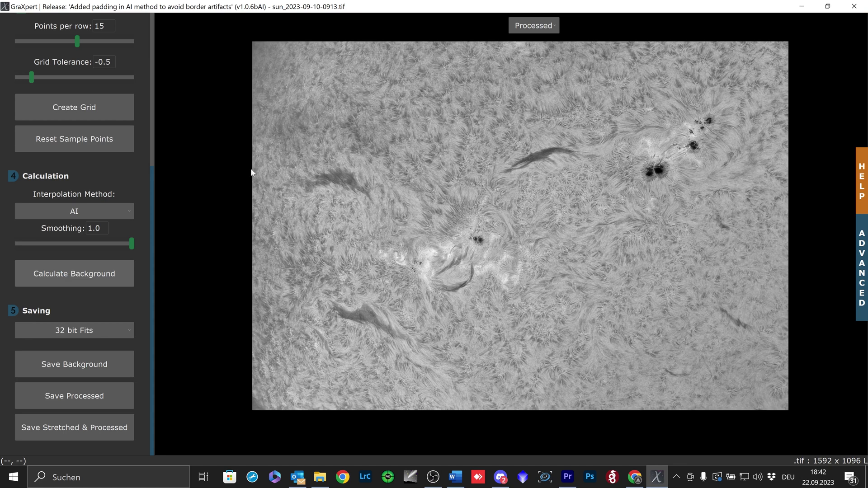
left_click(536, 27)
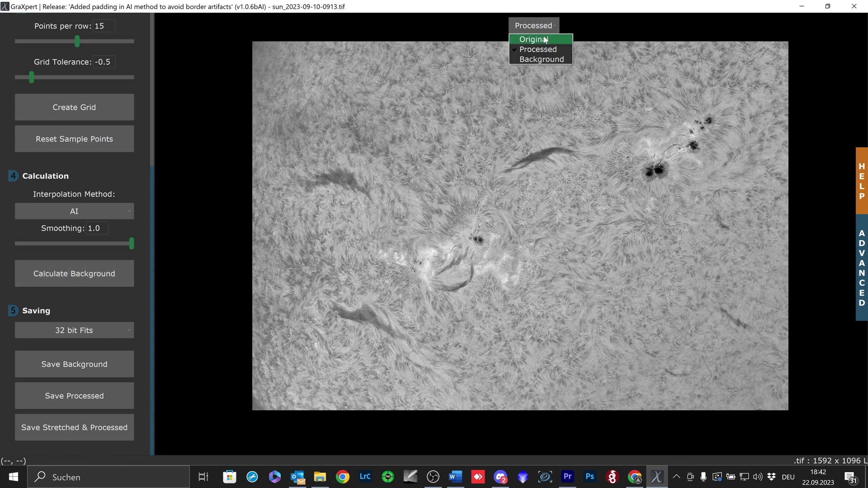
left_click(534, 39)
left_click(545, 27)
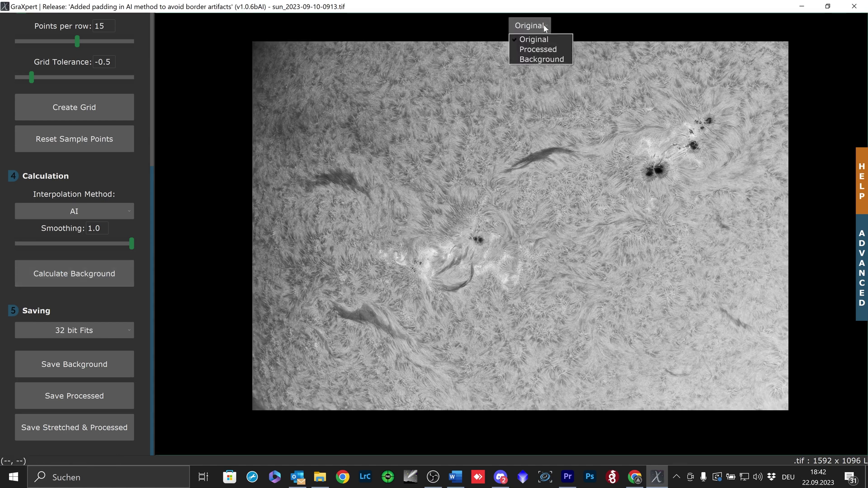
left_click(542, 51)
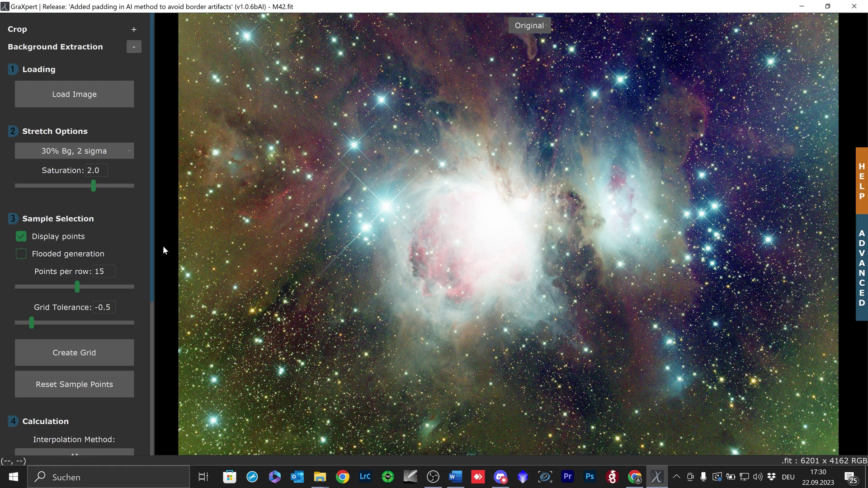
Step: Keep AI interpolation and calculate M42's background
left_click_drag(150, 232, 140, 338)
left_click(74, 289)
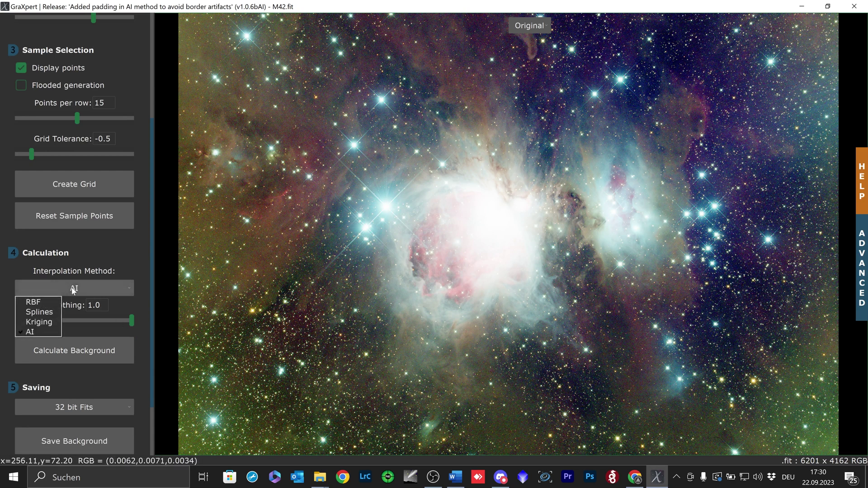
left_click(82, 357)
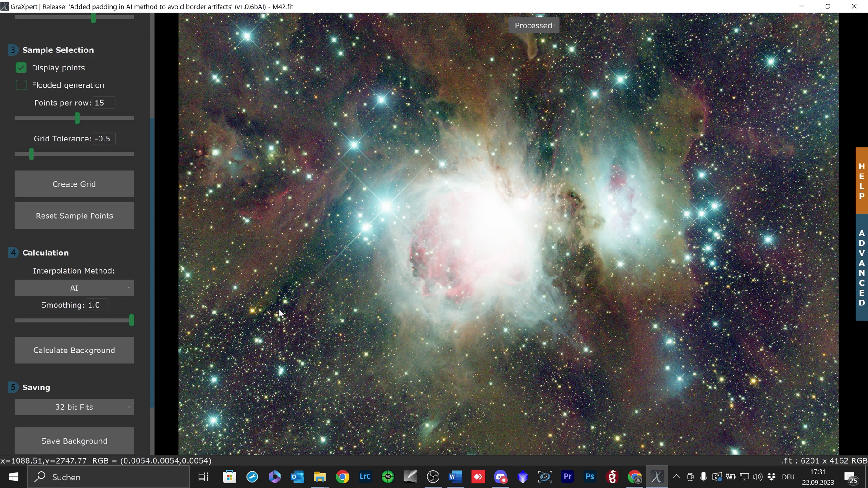
Step: Change the interpolation method from AI to RBF
left_click(128, 293)
left_click(53, 305)
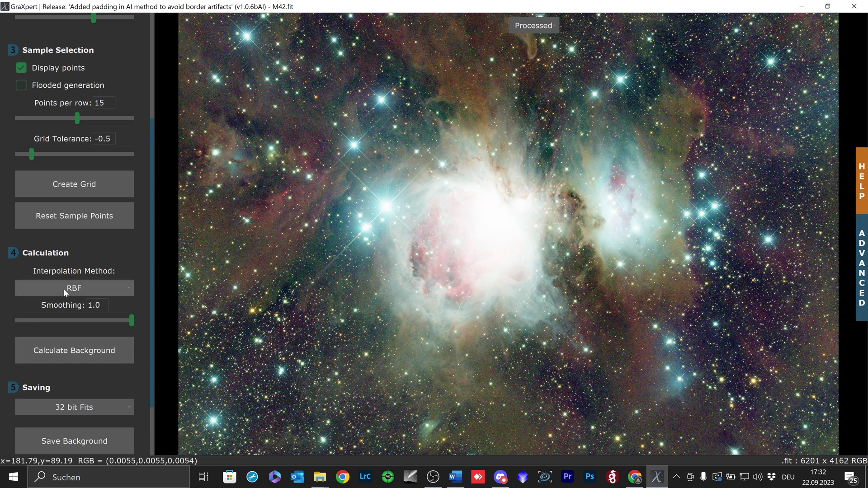
left_click(121, 293)
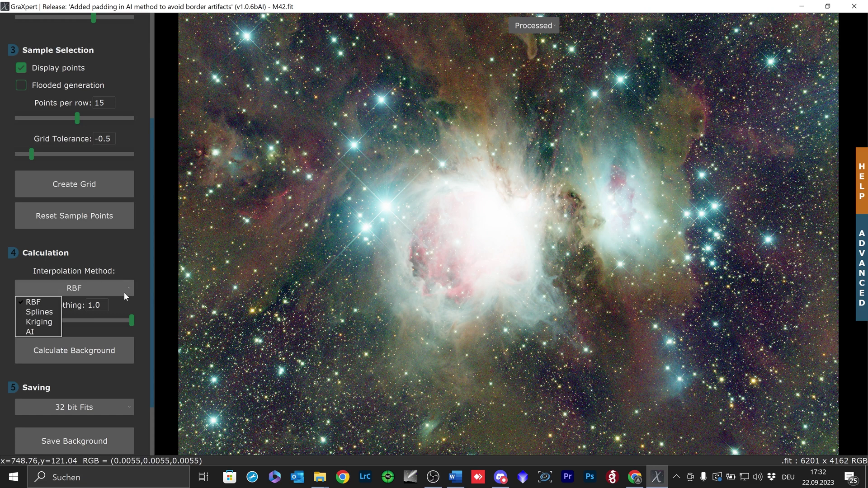
left_click(133, 252)
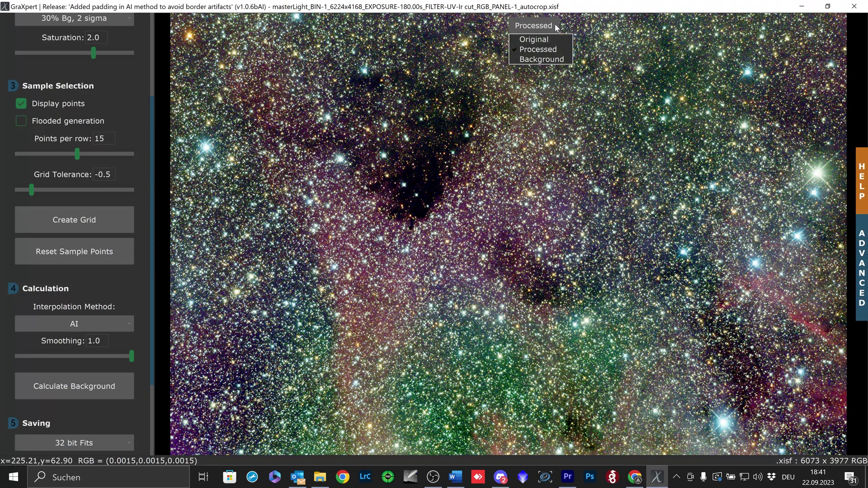
Step: Display the star field's background model and scroll the left panel down to the Saving buttons
left_click(547, 65)
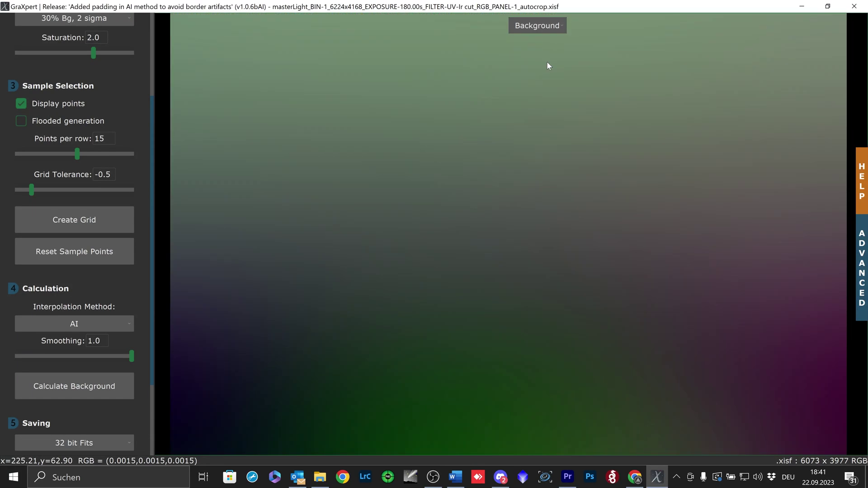
scroll(148, 275, "down", 3)
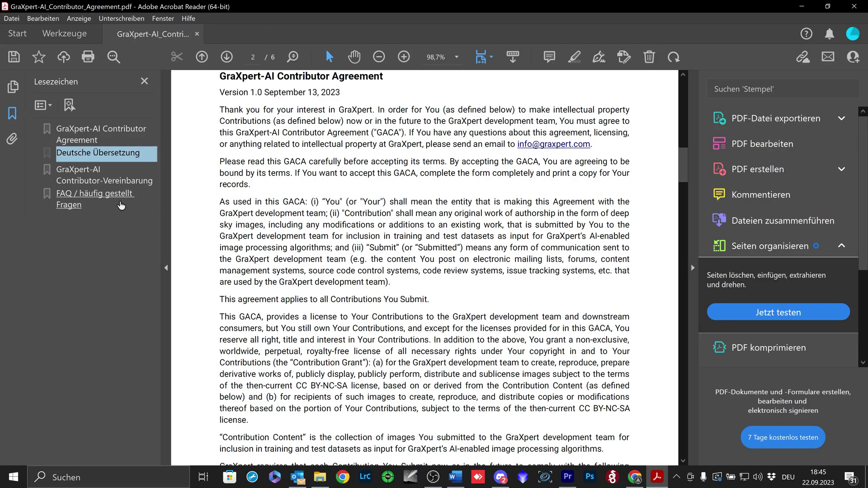
Step: Jump through the Contributor-Vereinbarung and FAQ bookmarks of the agreement PDF
left_click(88, 174)
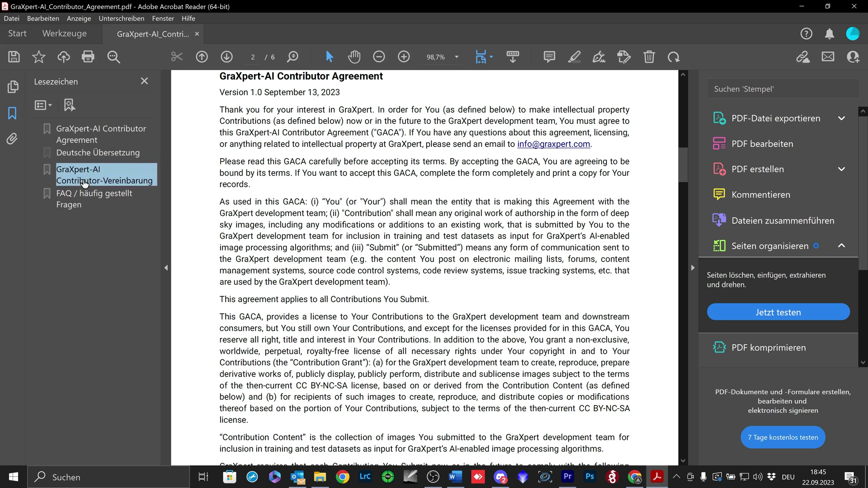
left_click(77, 195)
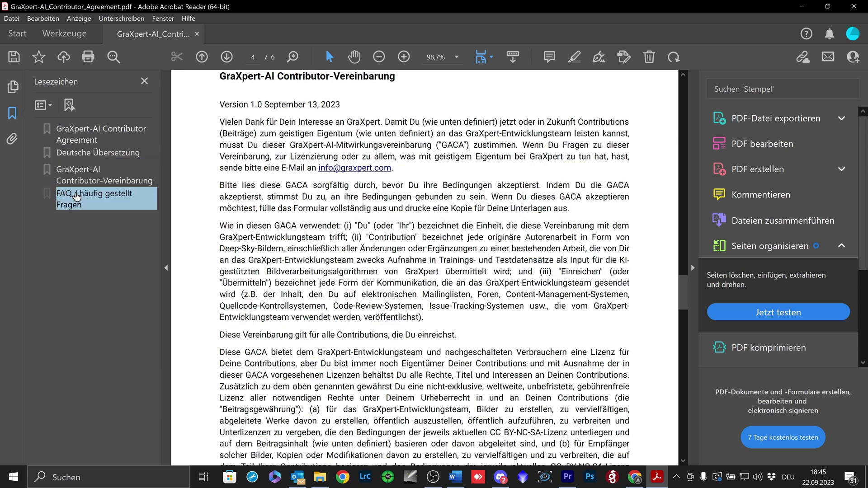